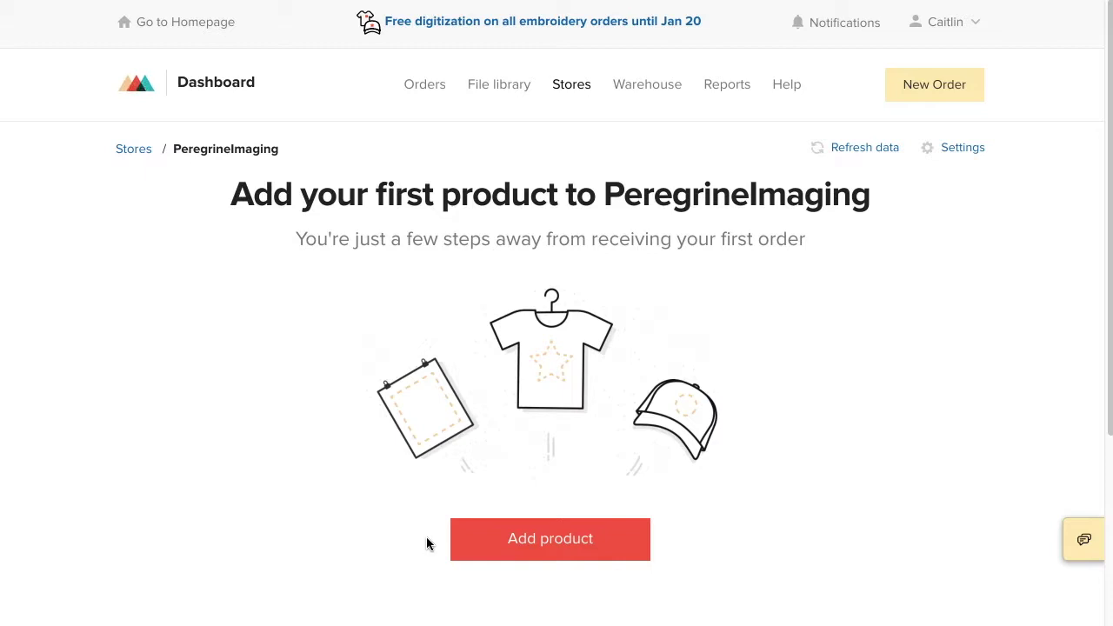
Step: Start adding a product and browse Men's clothing down to the All shirts list
{"action": "left_click", "coordinate": [524, 544]}
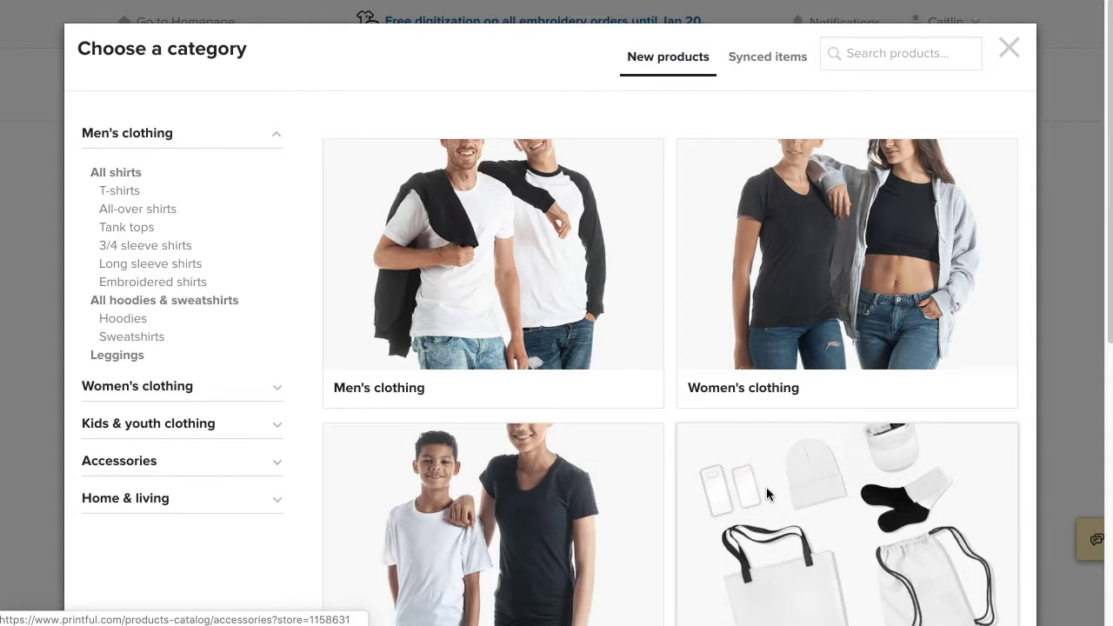
{"action": "left_click", "coordinate": [586, 318]}
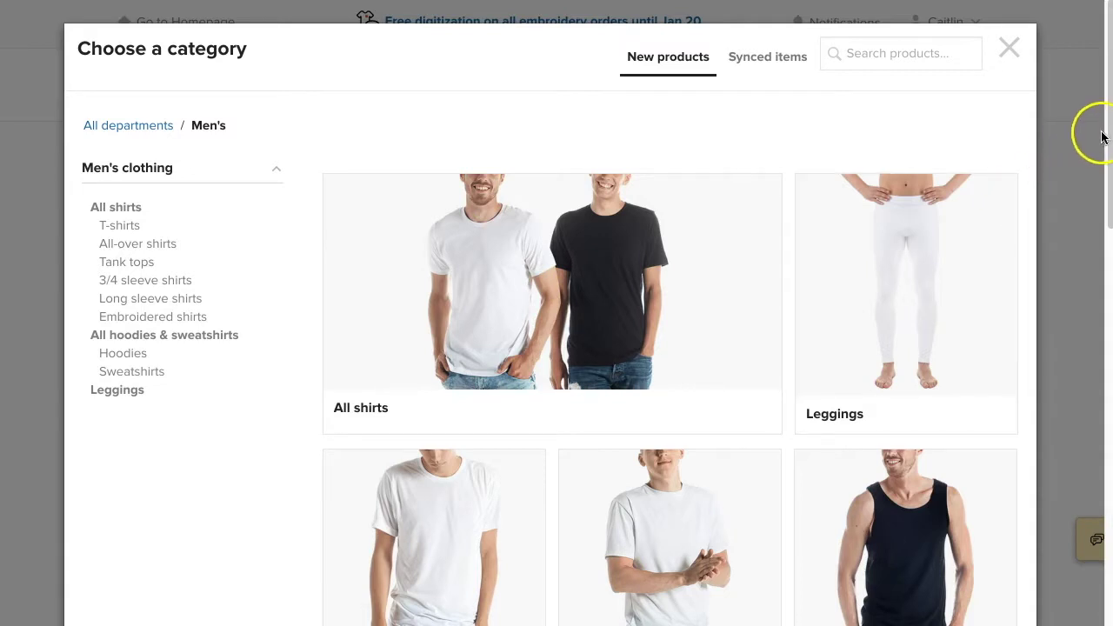
{"action": "left_click_drag", "start_coordinate": [1103, 136], "coordinate": [1084, 325]}
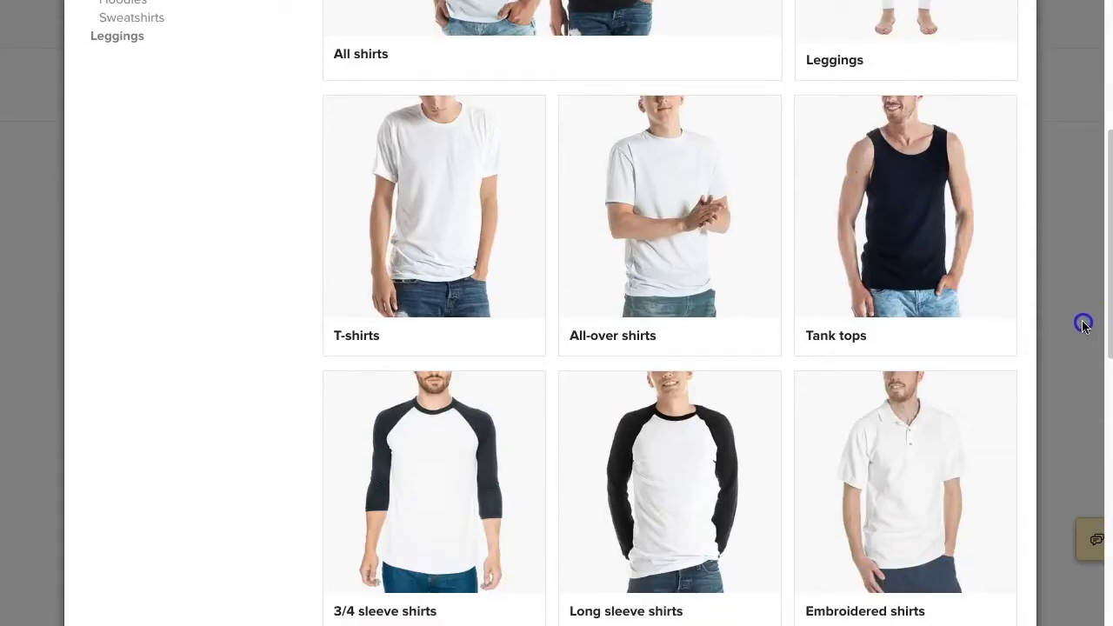
{"action": "left_click_drag", "start_coordinate": [1083, 324], "coordinate": [1104, 26]}
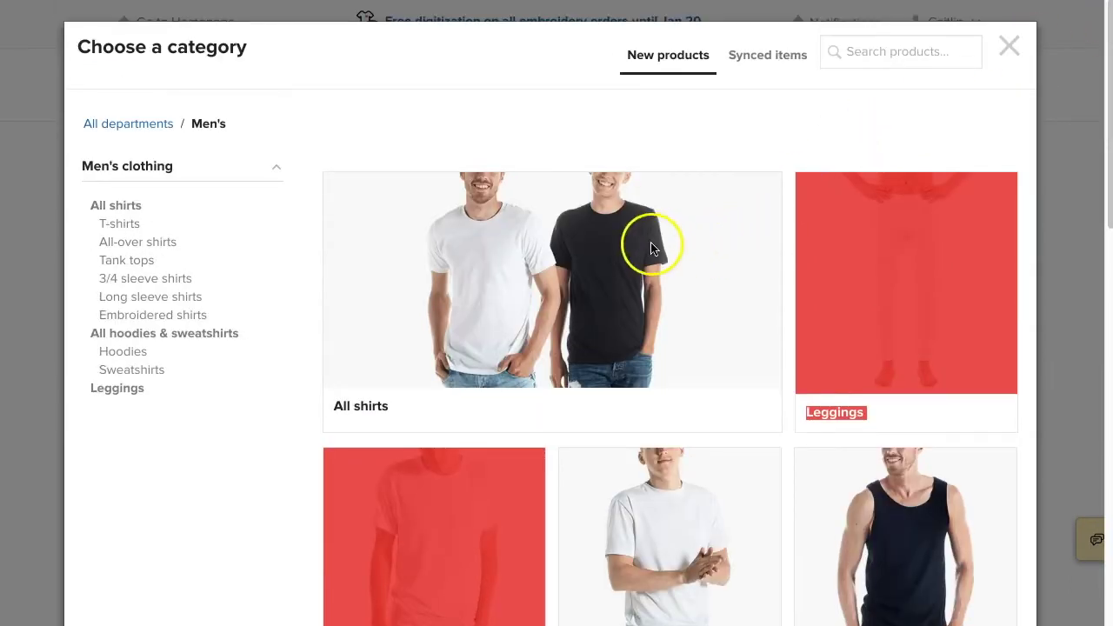
{"action": "left_click", "coordinate": [616, 245]}
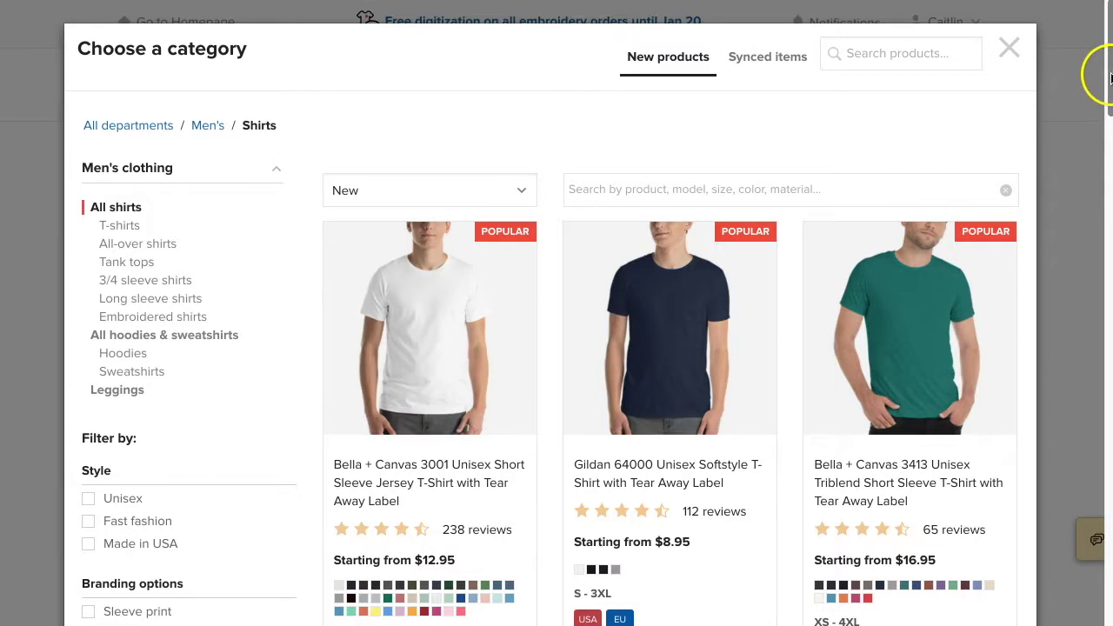
{"action": "left_click_drag", "start_coordinate": [1110, 78], "coordinate": [1110, 102]}
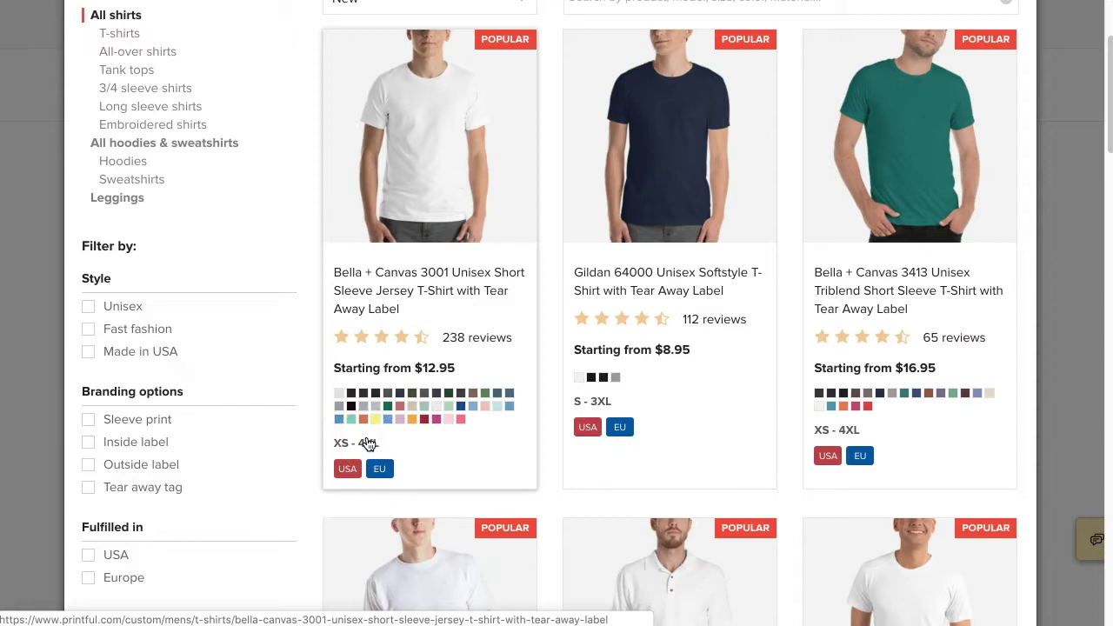
Step: Open the Bella + Canvas 3001 designer, dropping White and keeping every size including XS
{"action": "left_click", "coordinate": [410, 199]}
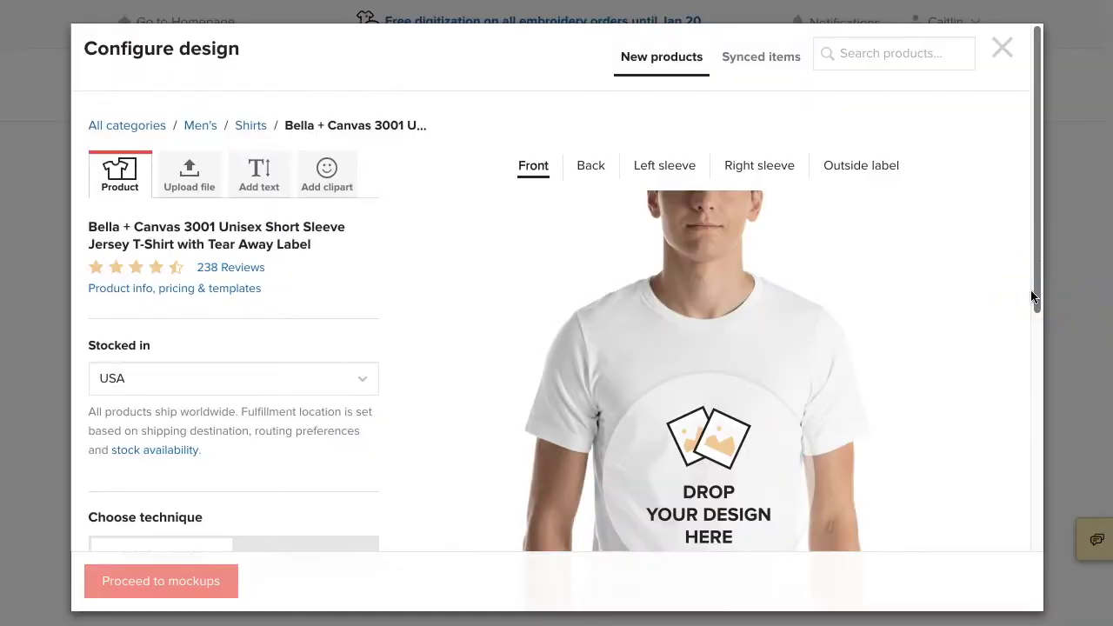
{"action": "left_click_drag", "start_coordinate": [1034, 278], "coordinate": [1000, 510]}
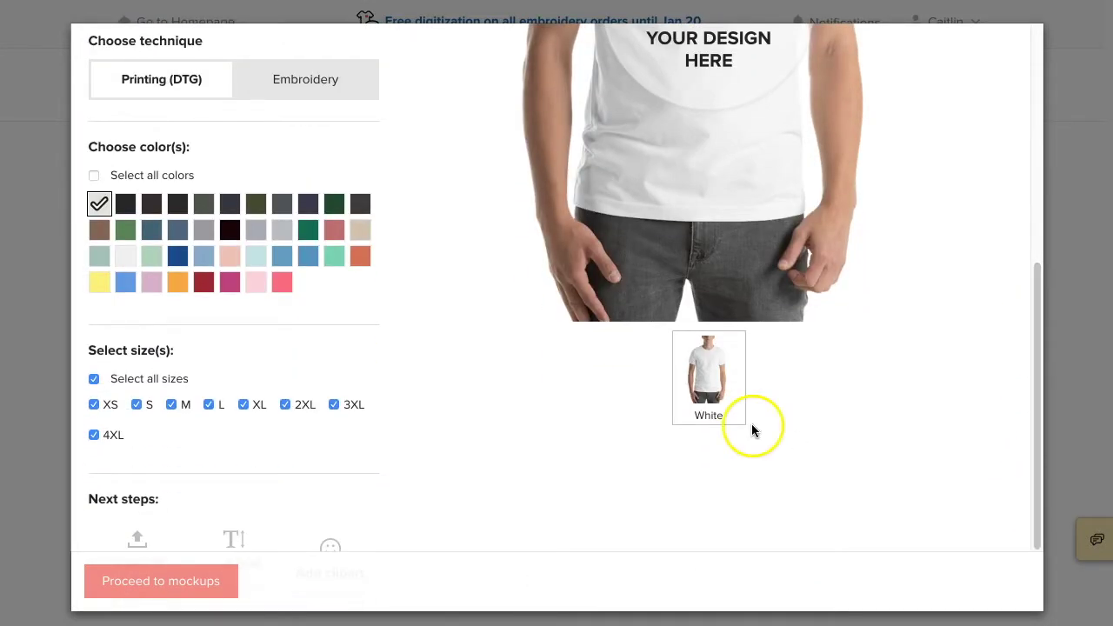
{"action": "left_click", "coordinate": [126, 283]}
{"action": "left_click", "coordinate": [99, 204]}
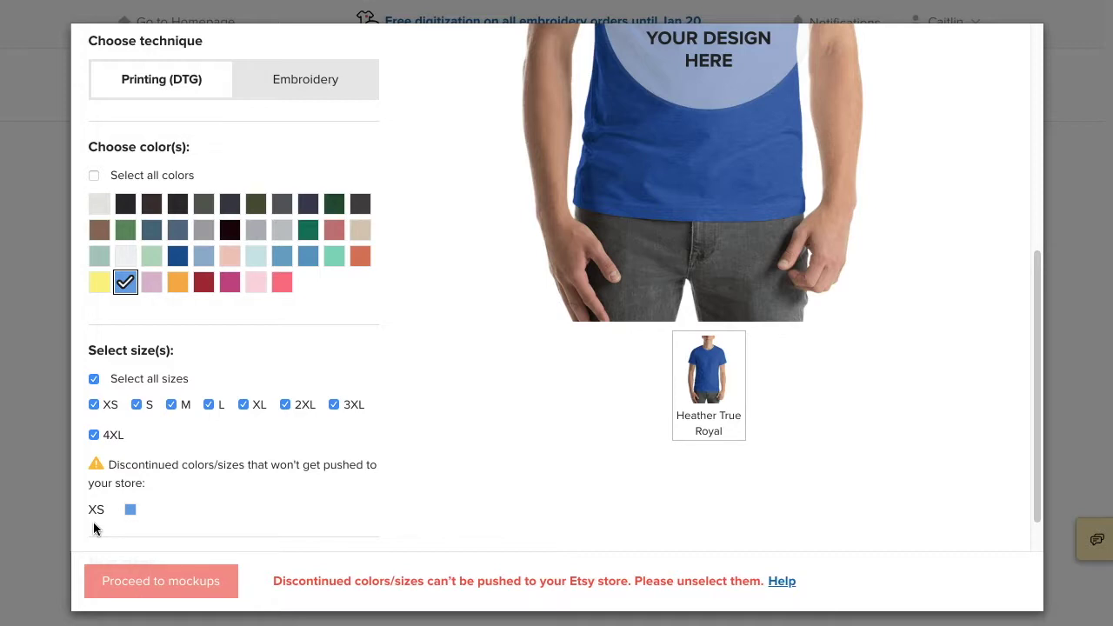
{"action": "left_click", "coordinate": [94, 405]}
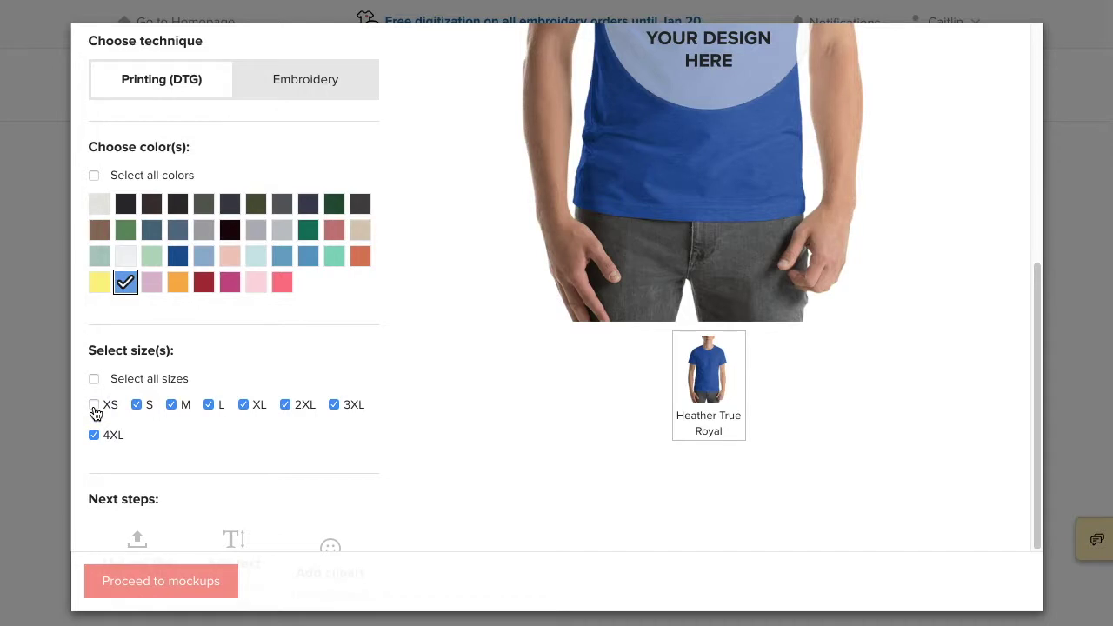
{"action": "left_click", "coordinate": [94, 405]}
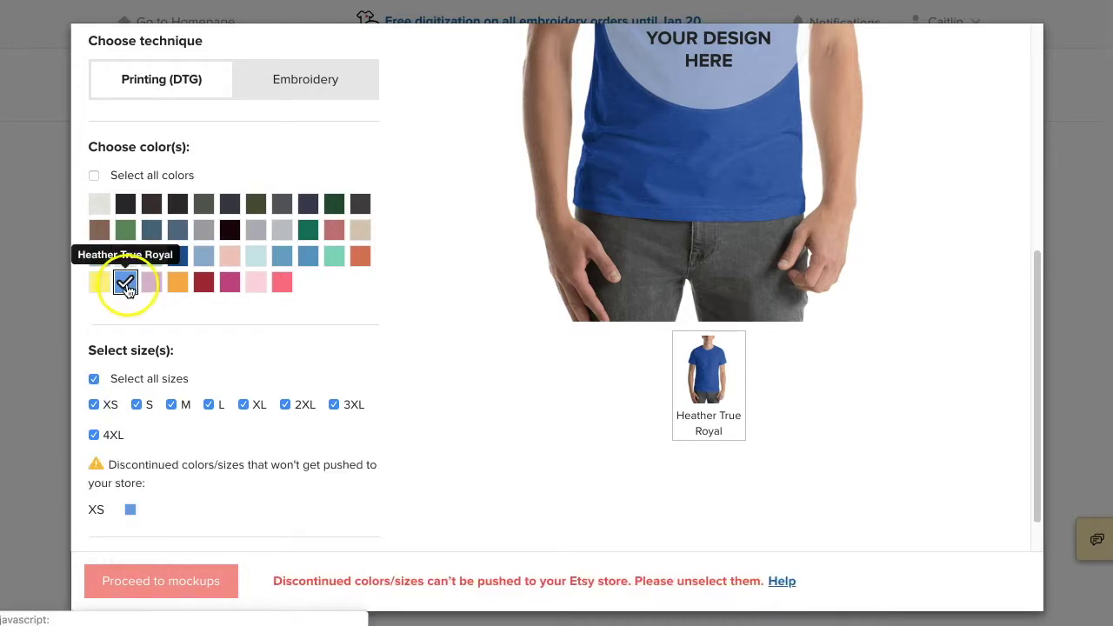
Step: Settle the colours on Heather Midnight Navy and Black, then begin uploading a design file
{"action": "left_click", "coordinate": [230, 203]}
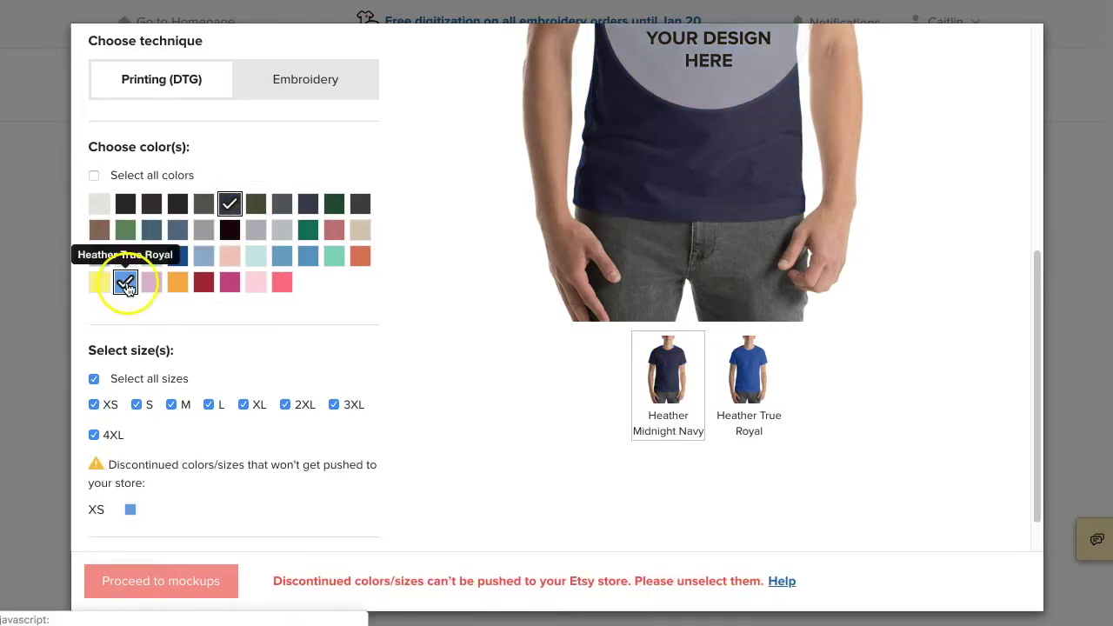
{"action": "left_click", "coordinate": [126, 283]}
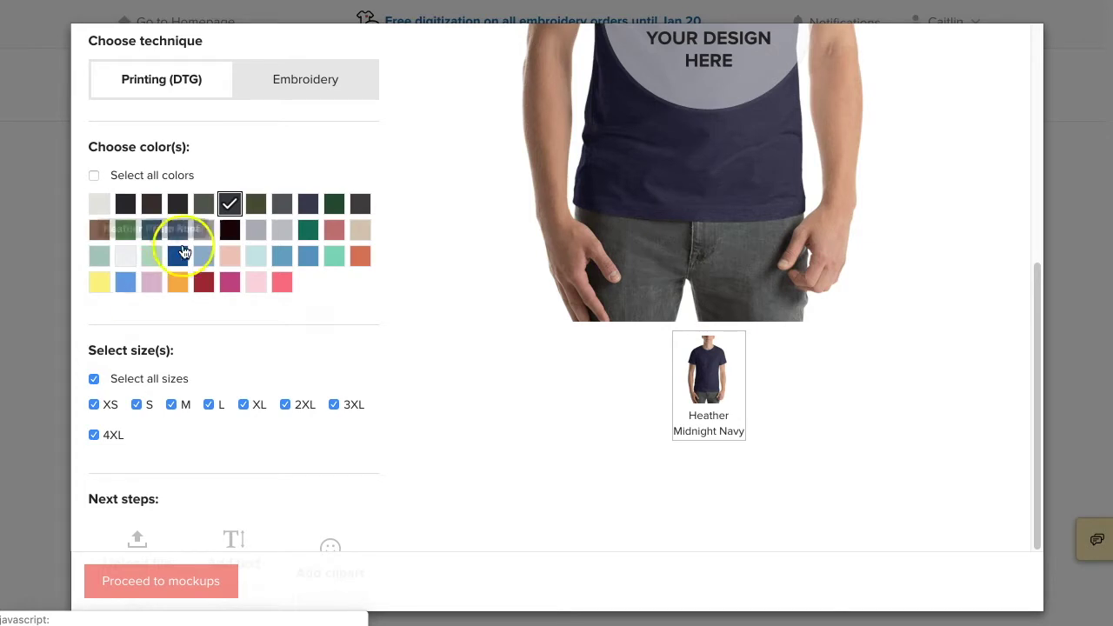
{"action": "left_click", "coordinate": [126, 206]}
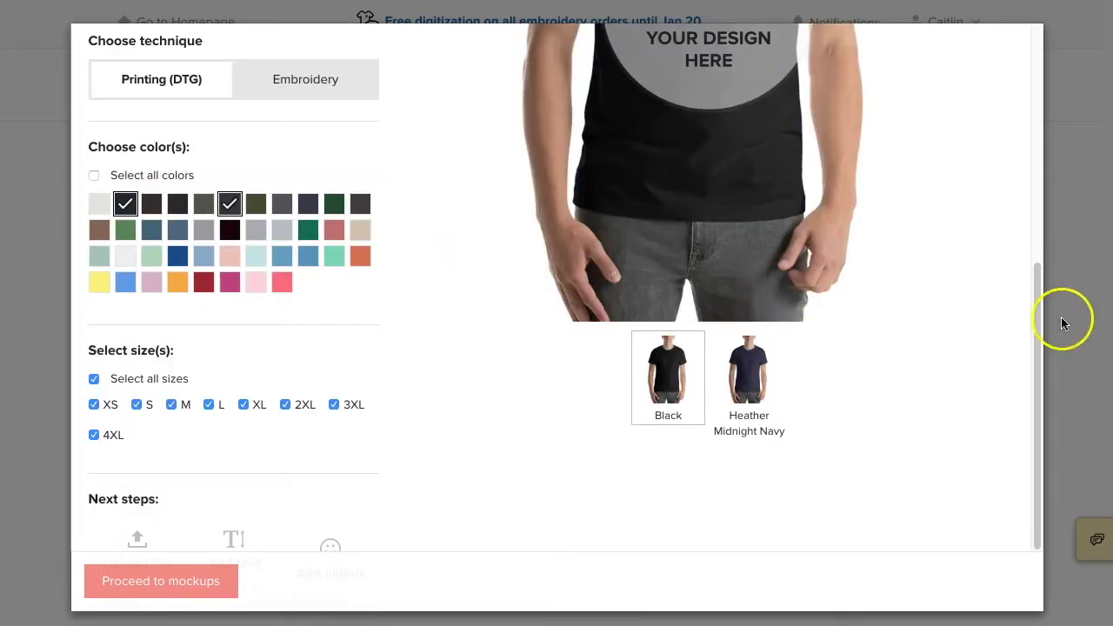
{"action": "left_click_drag", "start_coordinate": [1040, 318], "coordinate": [1032, 393]}
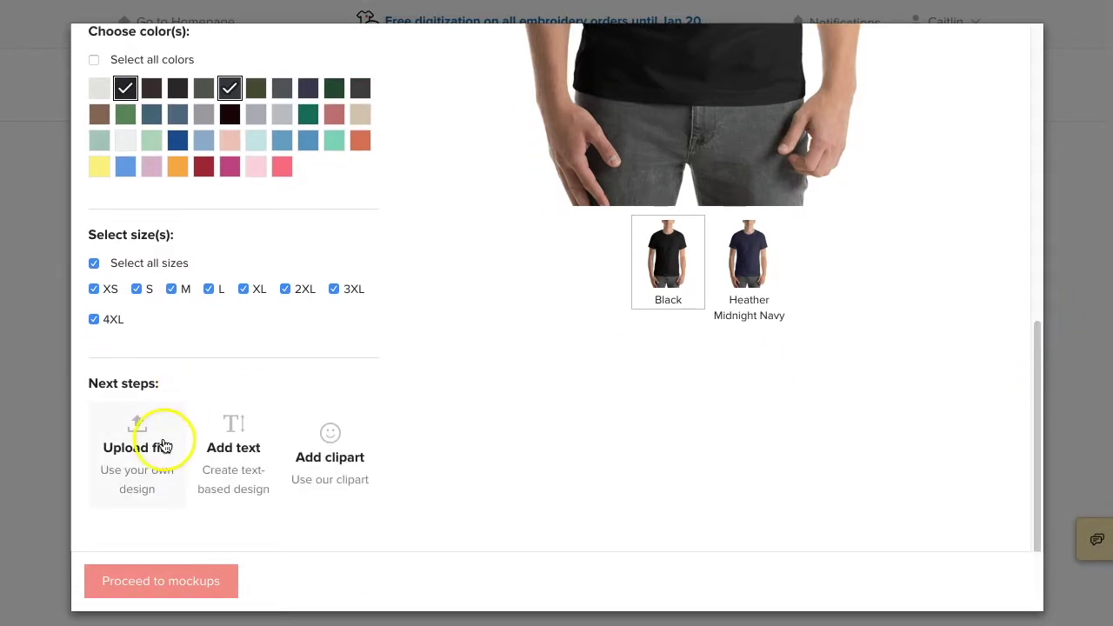
{"action": "left_click", "coordinate": [239, 448]}
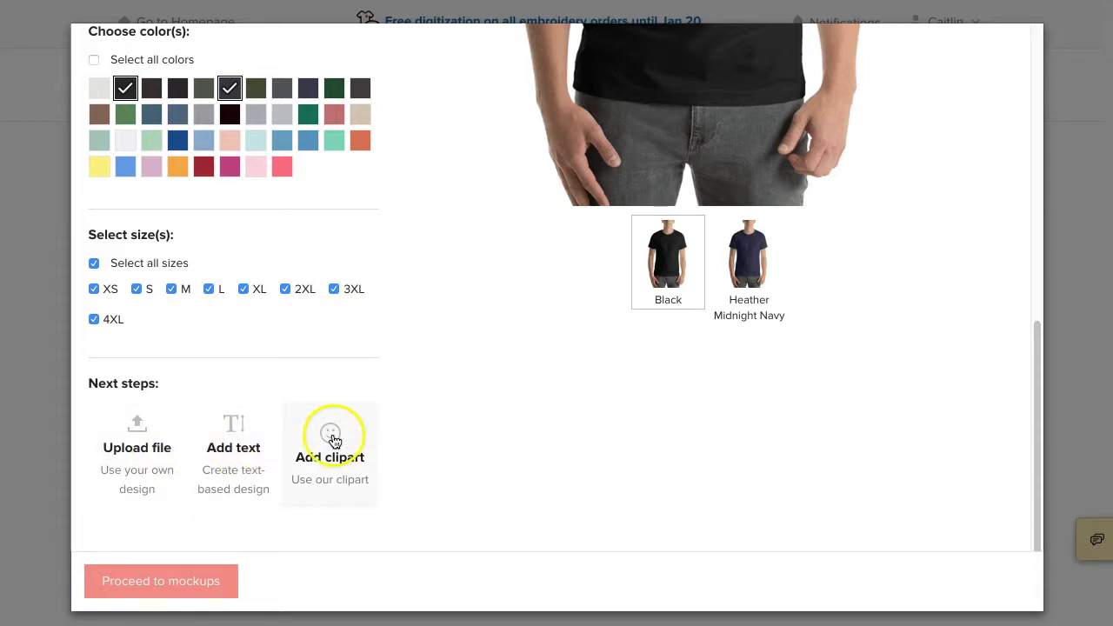
{"action": "left_click", "coordinate": [122, 421]}
Step: Choose the WHITE TEXT printfile from the Store's file library as the front design
{"action": "left_click_drag", "start_coordinate": [1035, 382], "coordinate": [1088, 130]}
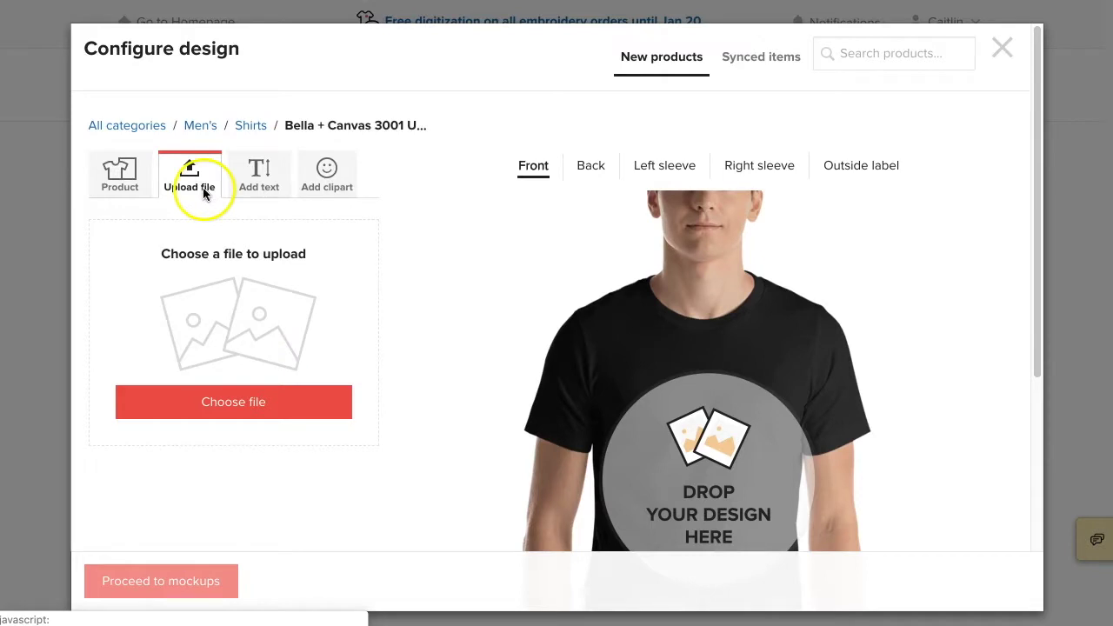
{"action": "left_click", "coordinate": [207, 418]}
{"action": "mouse_move", "coordinate": [445, 310]}
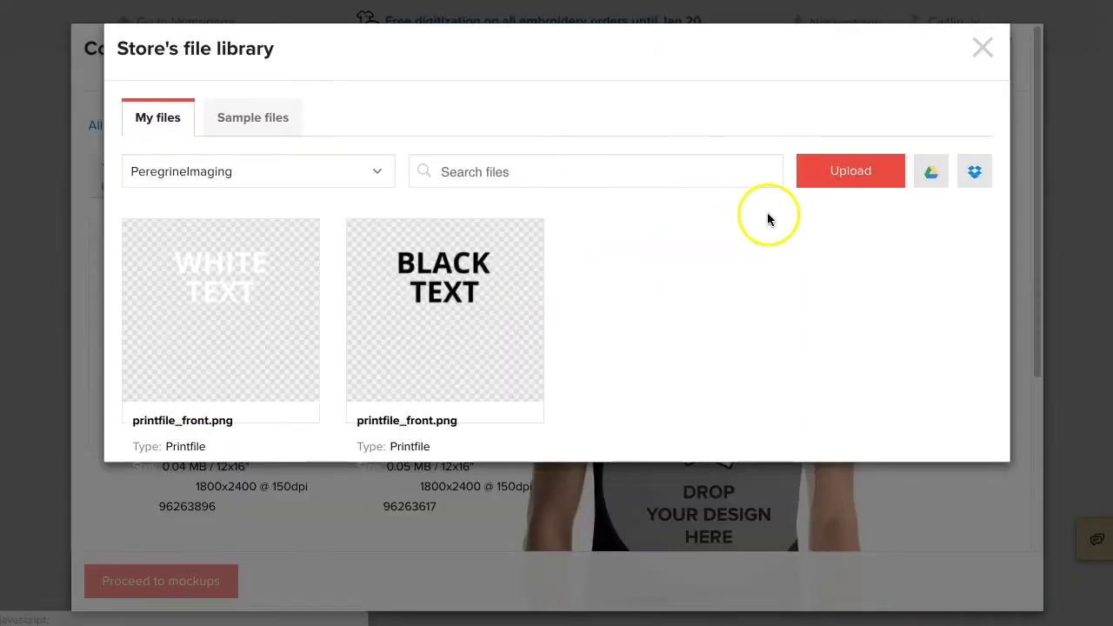
{"action": "left_click", "coordinate": [852, 178]}
{"action": "left_click", "coordinate": [898, 178]}
{"action": "left_click", "coordinate": [974, 178]}
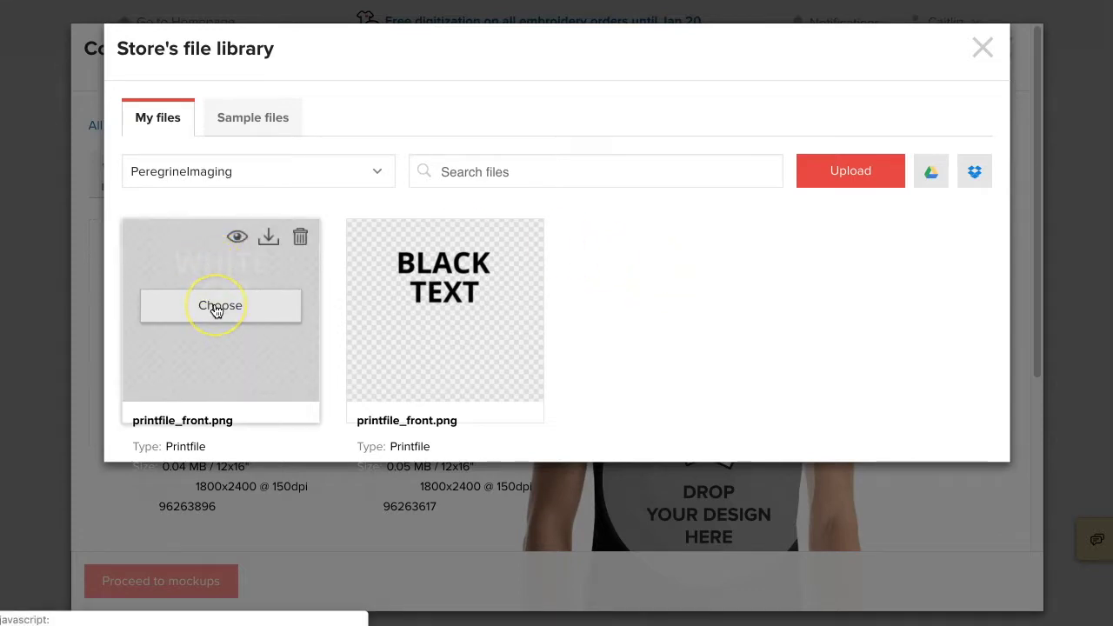
{"action": "left_click", "coordinate": [217, 308]}
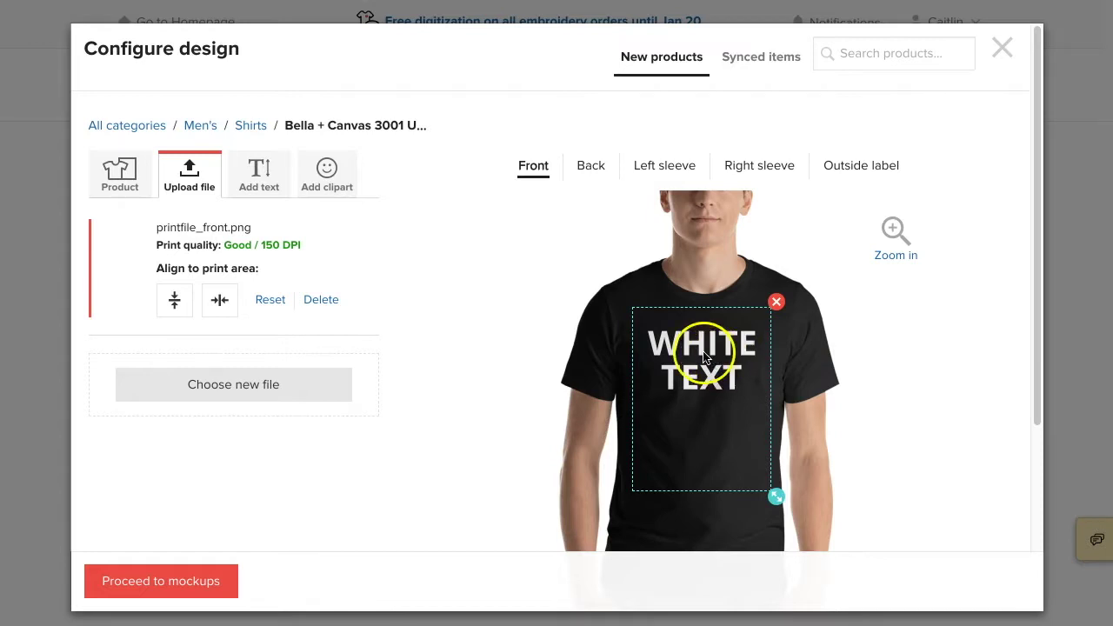
Step: Reposition and enlarge the WHITE TEXT design on the tee front, then proceed to mockups
{"action": "mouse_move", "coordinate": [700, 379]}
{"action": "left_mouse_down"}
{"action": "mouse_move", "coordinate": [674, 388]}
{"action": "mouse_move", "coordinate": [702, 384]}
{"action": "left_mouse_up"}
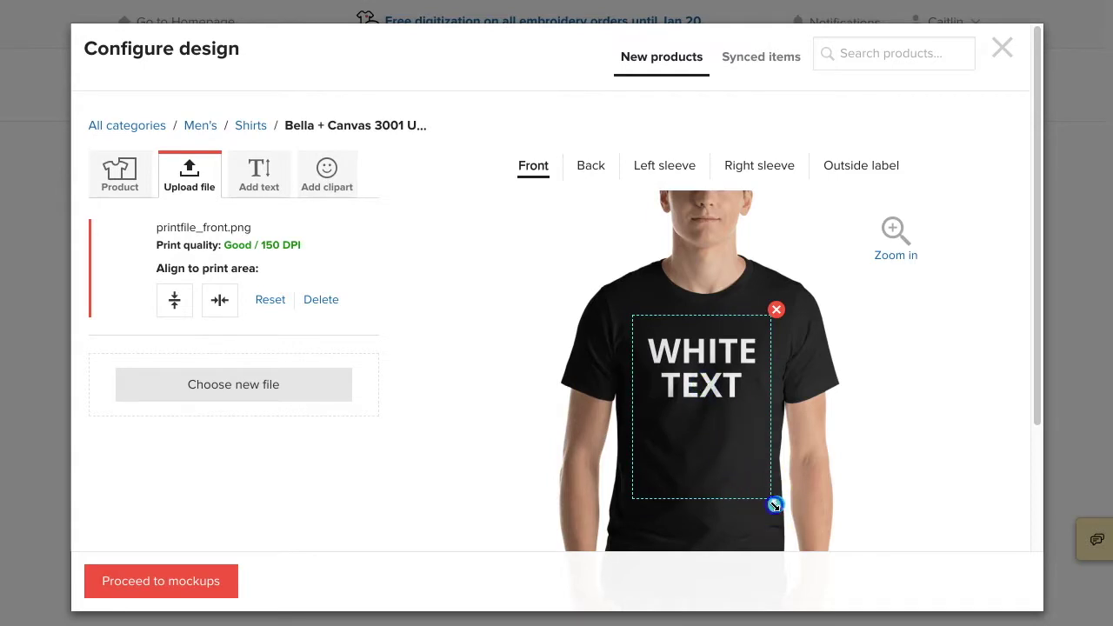
{"action": "mouse_move", "coordinate": [775, 505]}
{"action": "left_mouse_down"}
{"action": "mouse_move", "coordinate": [811, 538]}
{"action": "mouse_move", "coordinate": [774, 496]}
{"action": "left_mouse_up"}
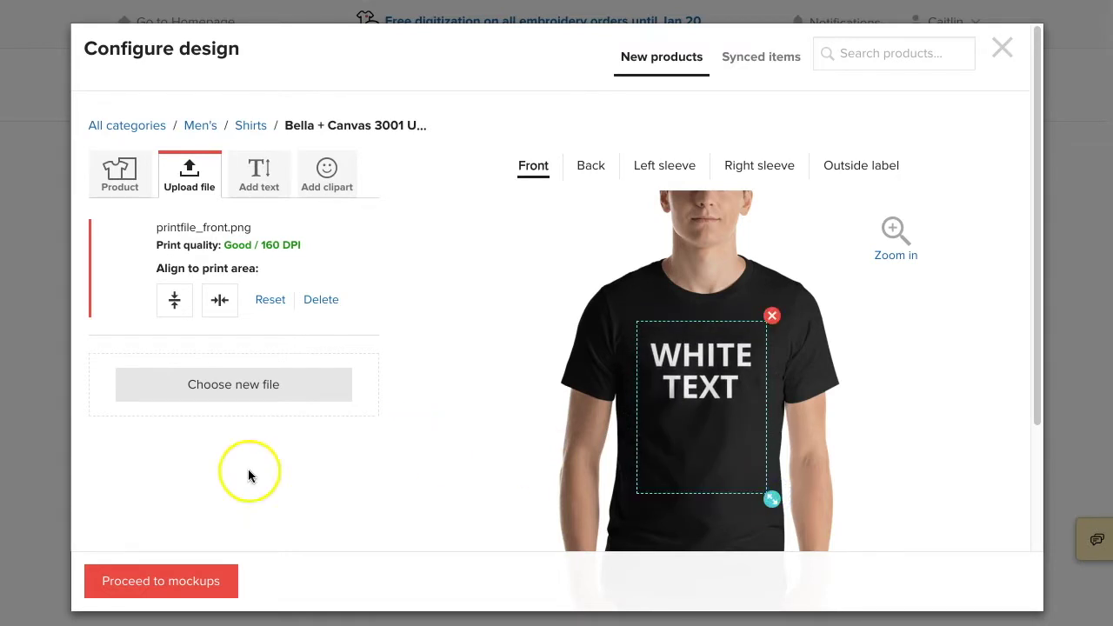
{"action": "left_click", "coordinate": [171, 588]}
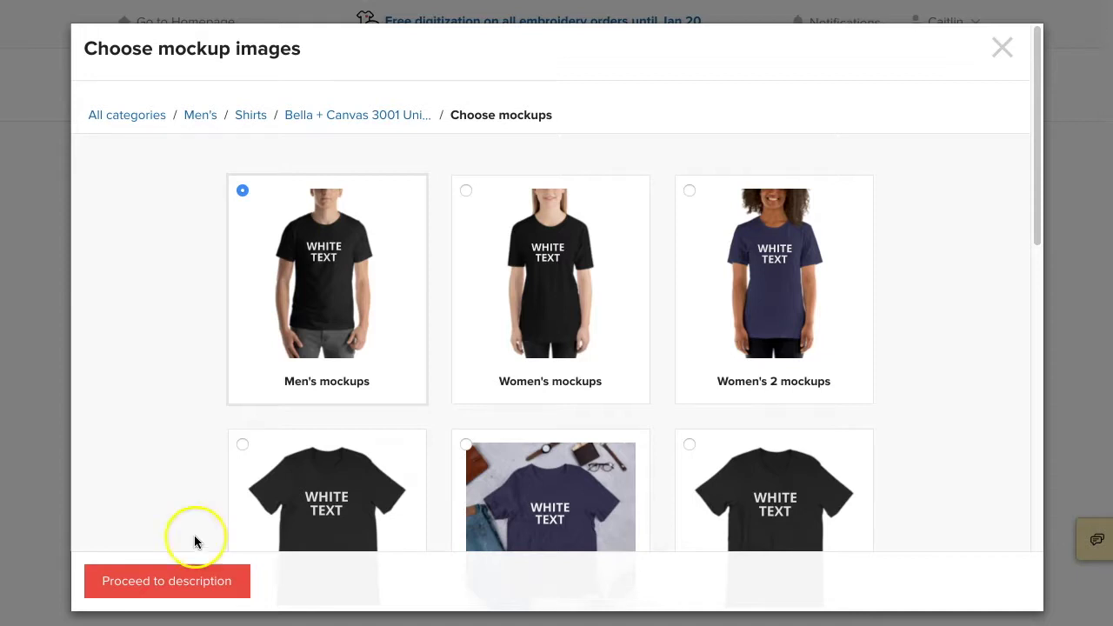
Step: Switch the mockup selection from Men's mockups to the flat black tee set
{"action": "left_click", "coordinate": [287, 484]}
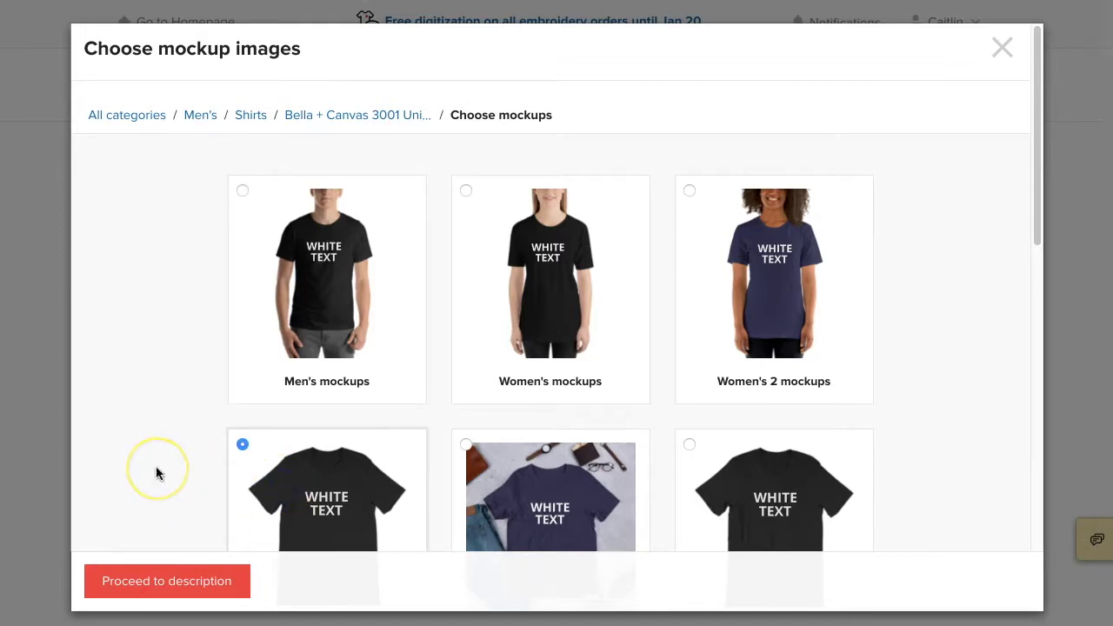
Step: Review the description: title White Text Black T-Shirt Unisex, imperial size guide, Unisex style
{"action": "left_click", "coordinate": [153, 573]}
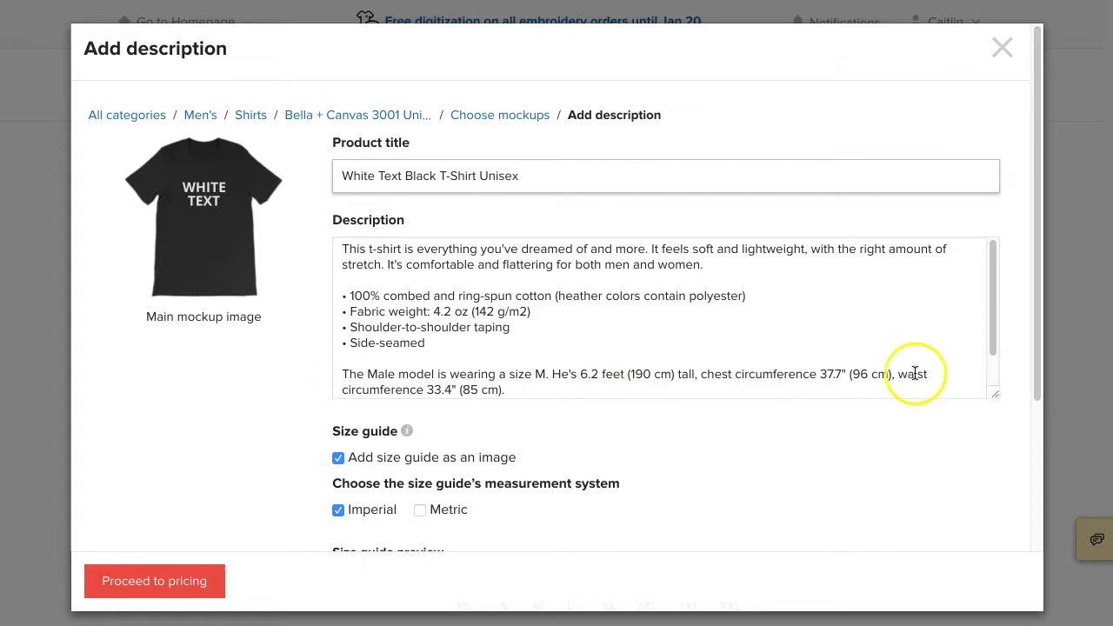
{"action": "mouse_move", "coordinate": [1028, 326]}
{"action": "left_mouse_down"}
{"action": "mouse_move", "coordinate": [1027, 389]}
{"action": "mouse_move", "coordinate": [1004, 435]}
{"action": "left_mouse_up"}
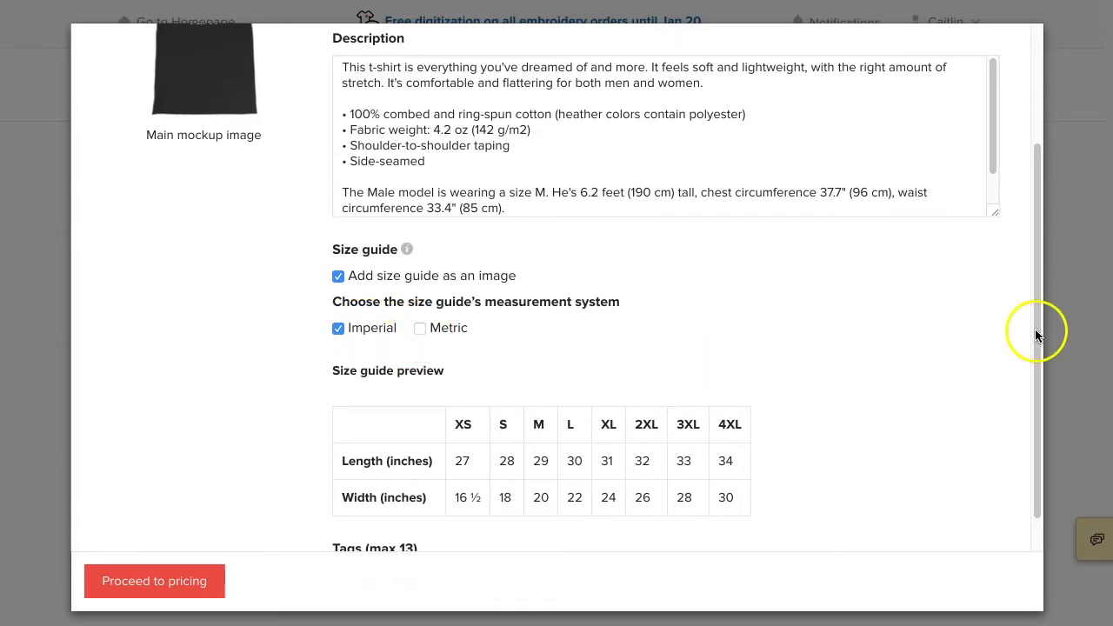
{"action": "left_click_drag", "start_coordinate": [1035, 335], "coordinate": [1018, 446]}
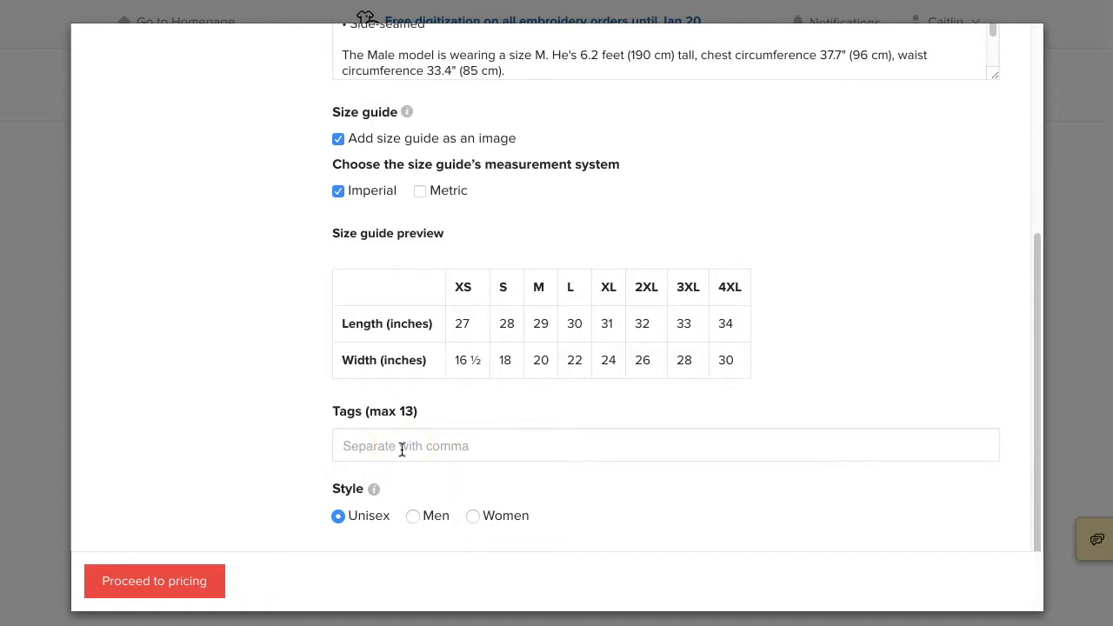
{"action": "left_click", "coordinate": [358, 470]}
Step: Change the XS retail price to 19.99 and submit the tee to the Etsy store
{"action": "left_click", "coordinate": [168, 581]}
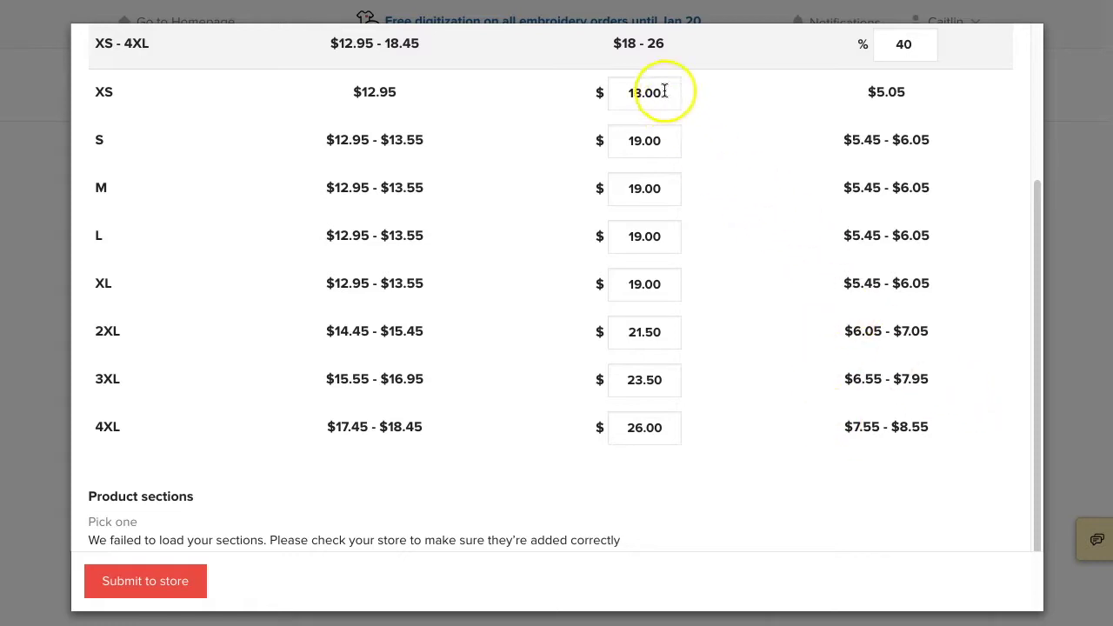
{"action": "left_click_drag", "start_coordinate": [666, 90], "coordinate": [604, 89]}
{"action": "type", "text": "19.99"}
{"action": "left_click", "coordinate": [719, 113]}
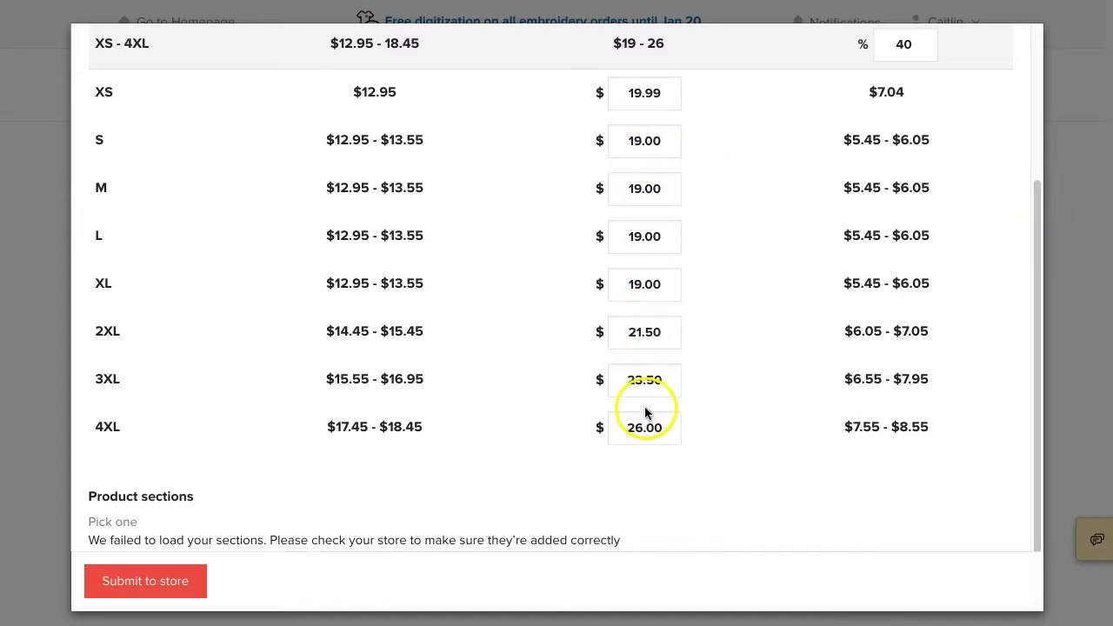
{"action": "left_click", "coordinate": [155, 589]}
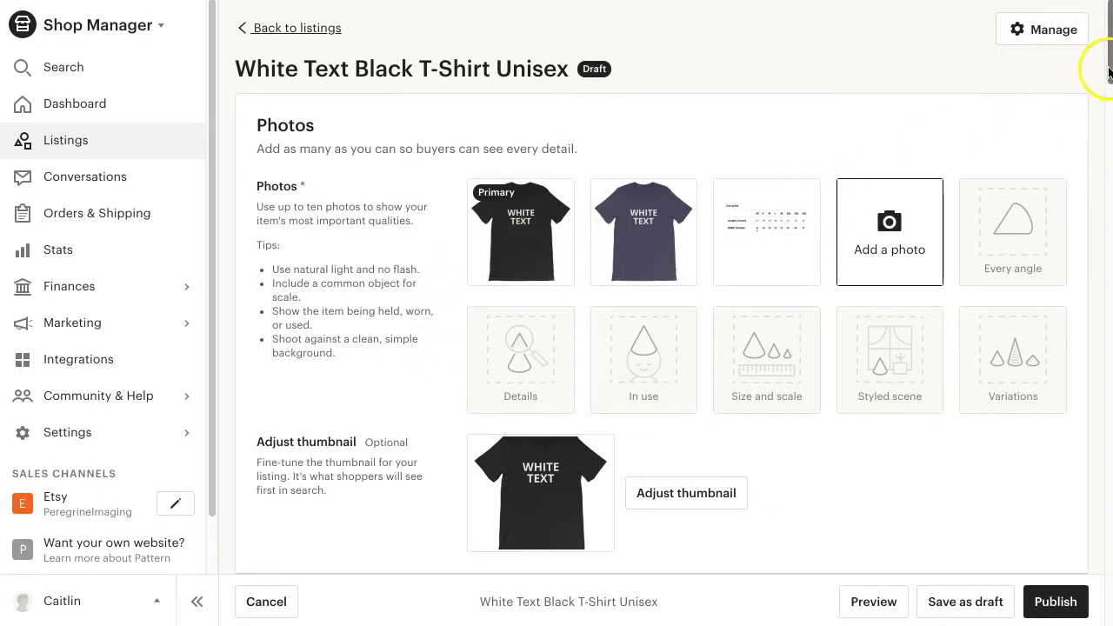
{"action": "left_click_drag", "start_coordinate": [1106, 61], "coordinate": [1088, 202]}
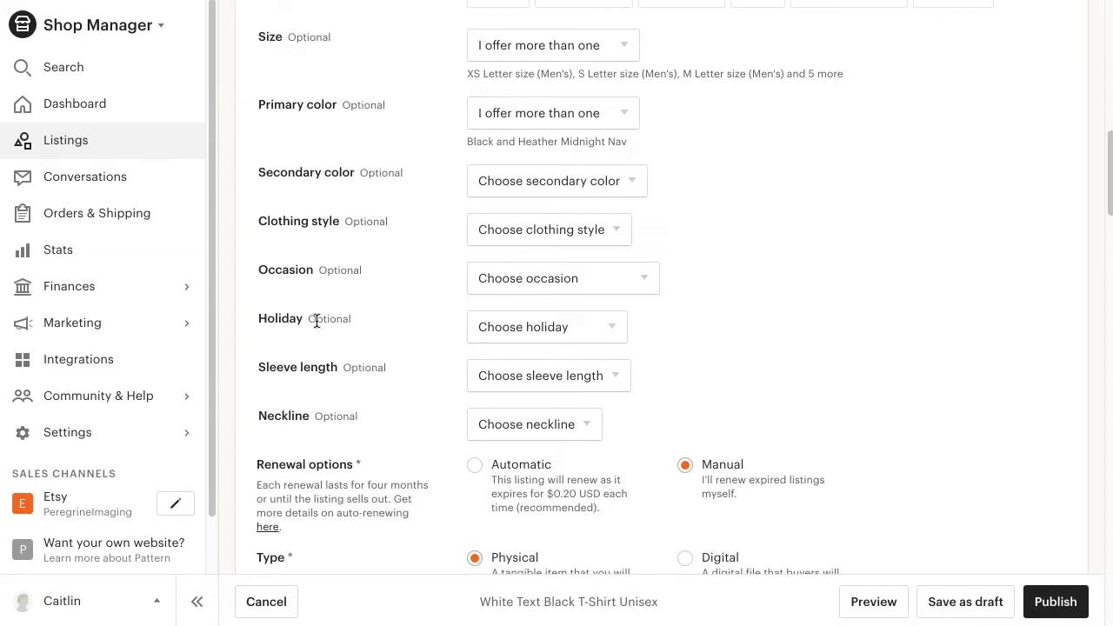
{"action": "left_click", "coordinate": [467, 285]}
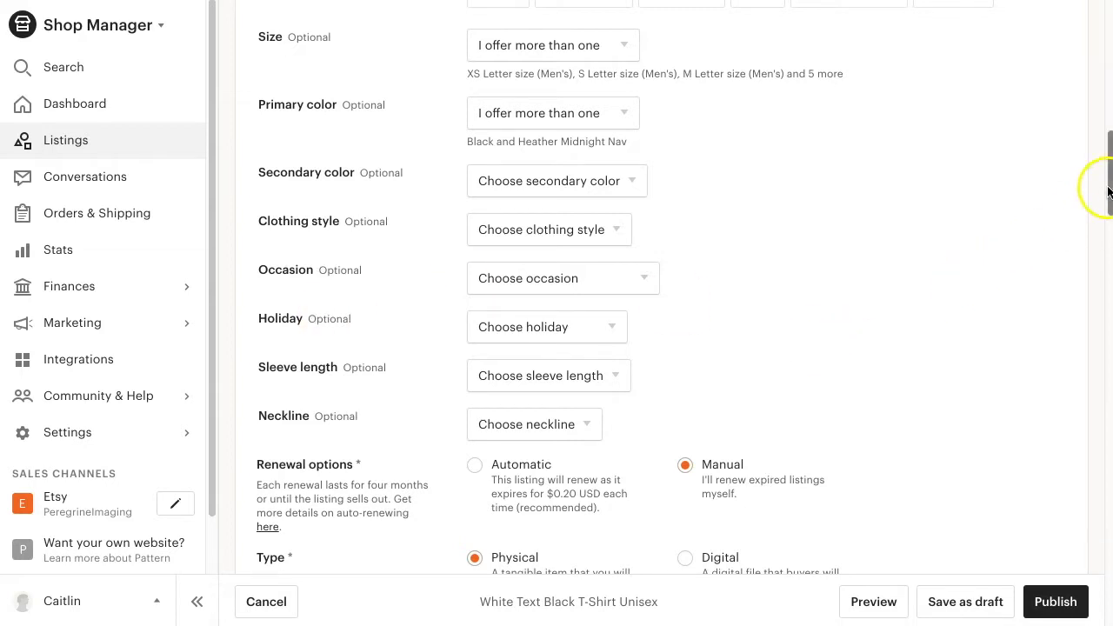
{"action": "left_click_drag", "start_coordinate": [1094, 186], "coordinate": [1086, 298]}
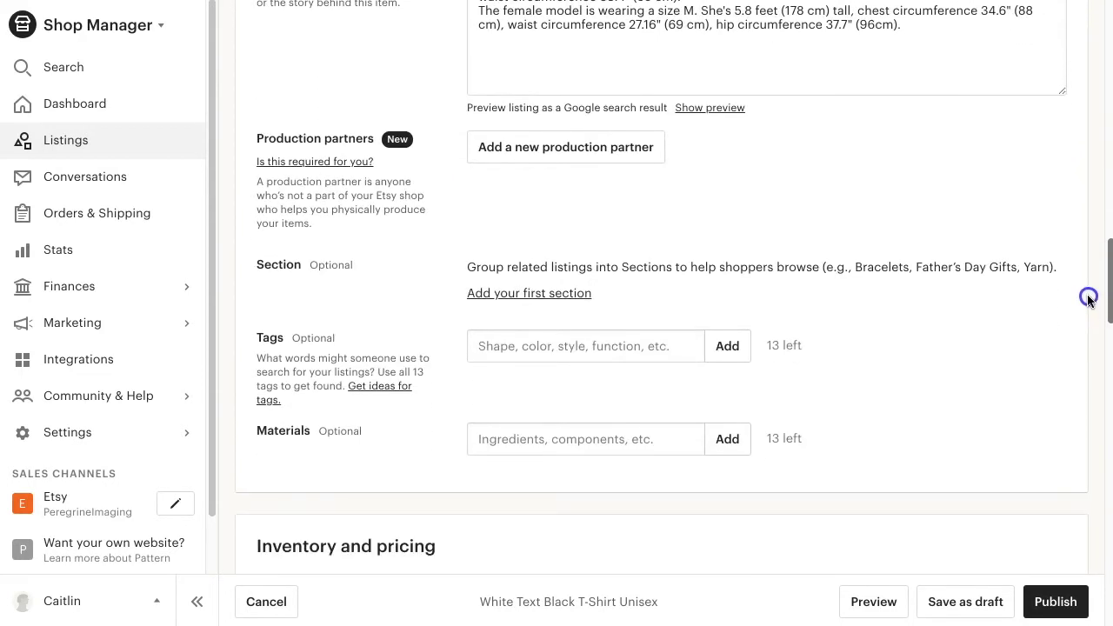
{"action": "left_click", "coordinate": [654, 202]}
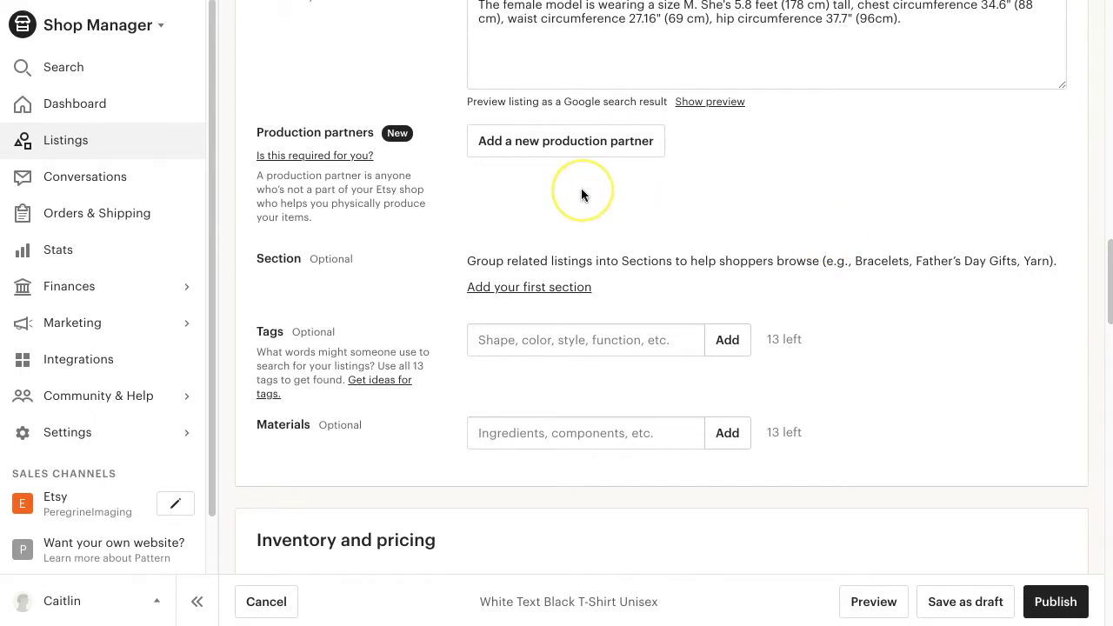
{"action": "left_click", "coordinate": [543, 150]}
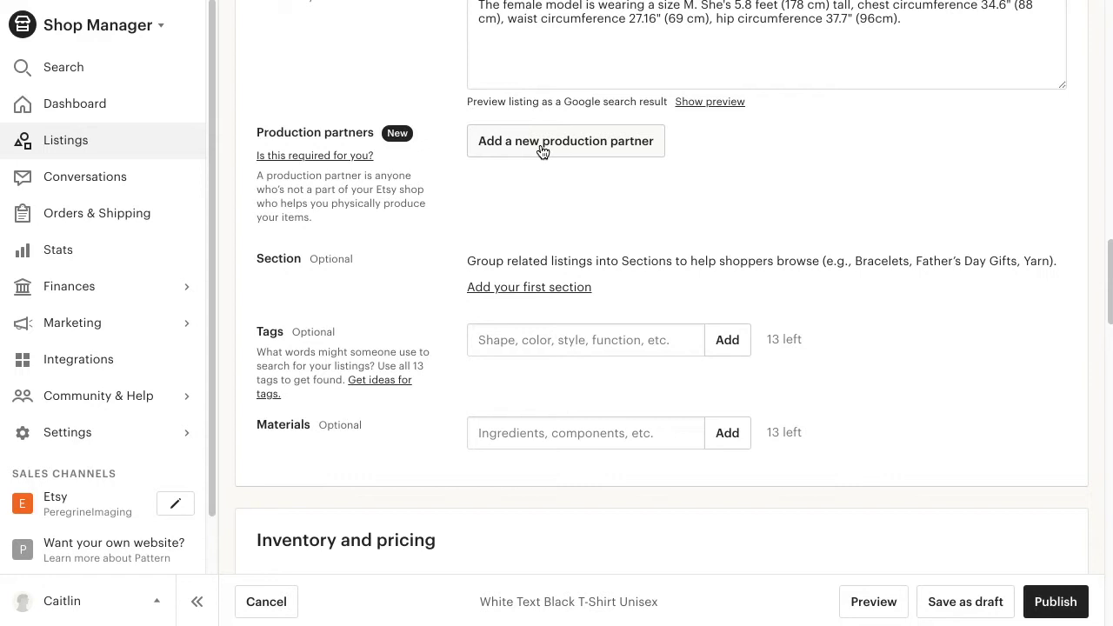
Step: Add Printful as a production partner titled 'A print shop', with its name hidden from buyers
{"action": "left_click", "coordinate": [542, 146]}
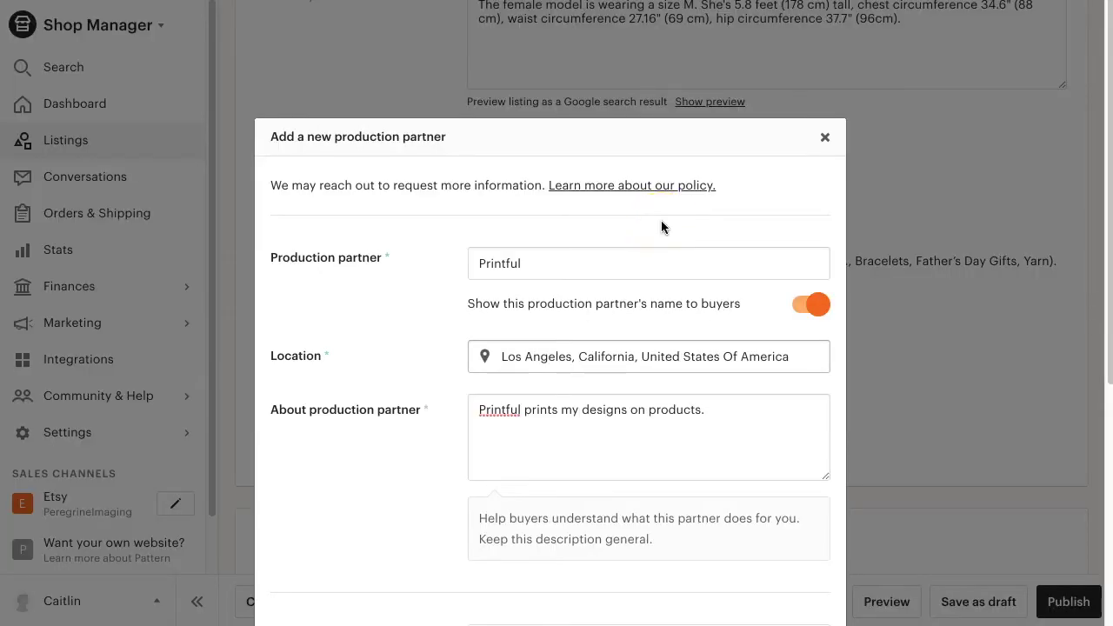
{"action": "left_click", "coordinate": [510, 256]}
{"action": "left_click", "coordinate": [525, 344]}
{"action": "left_click", "coordinate": [819, 306]}
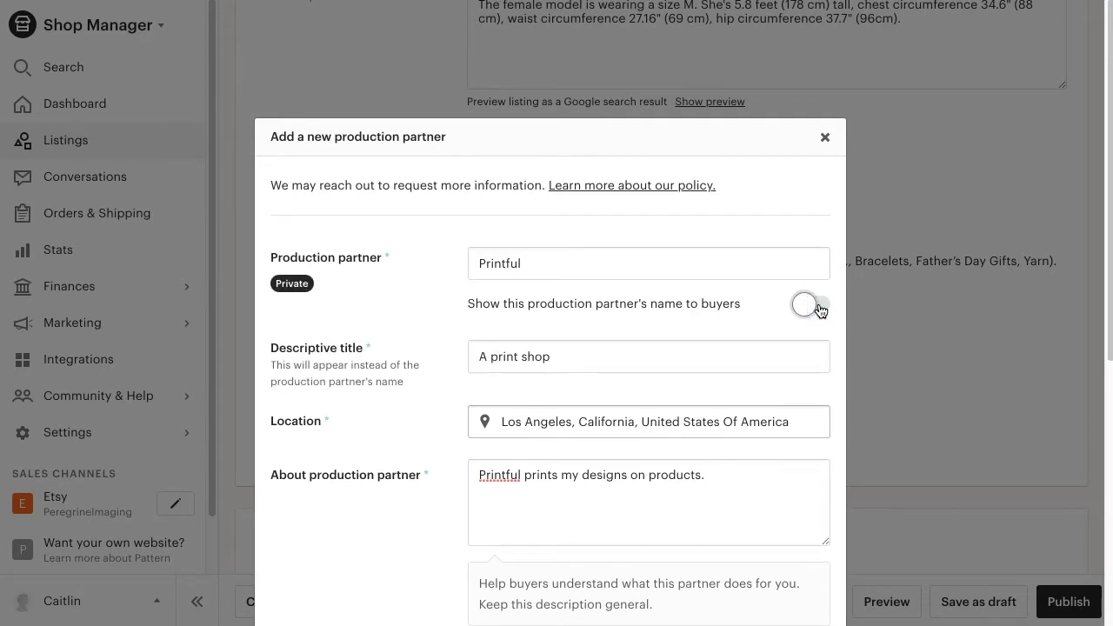
{"action": "left_click", "coordinate": [765, 323]}
{"action": "left_click", "coordinate": [569, 359]}
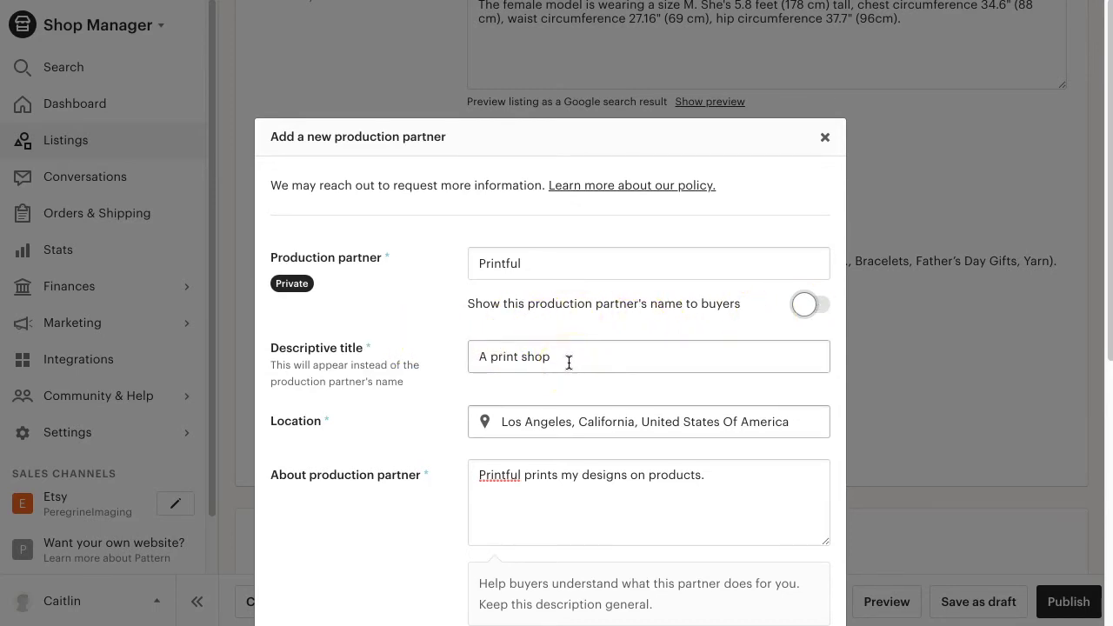
{"action": "left_click", "coordinate": [980, 330]}
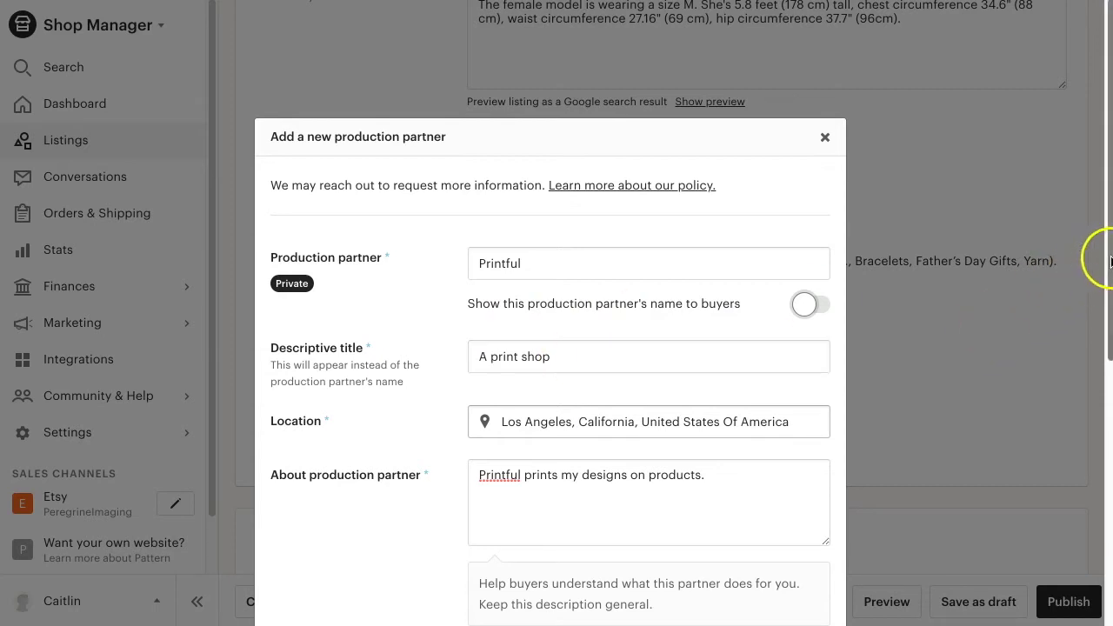
{"action": "left_click_drag", "start_coordinate": [1110, 260], "coordinate": [1086, 487]}
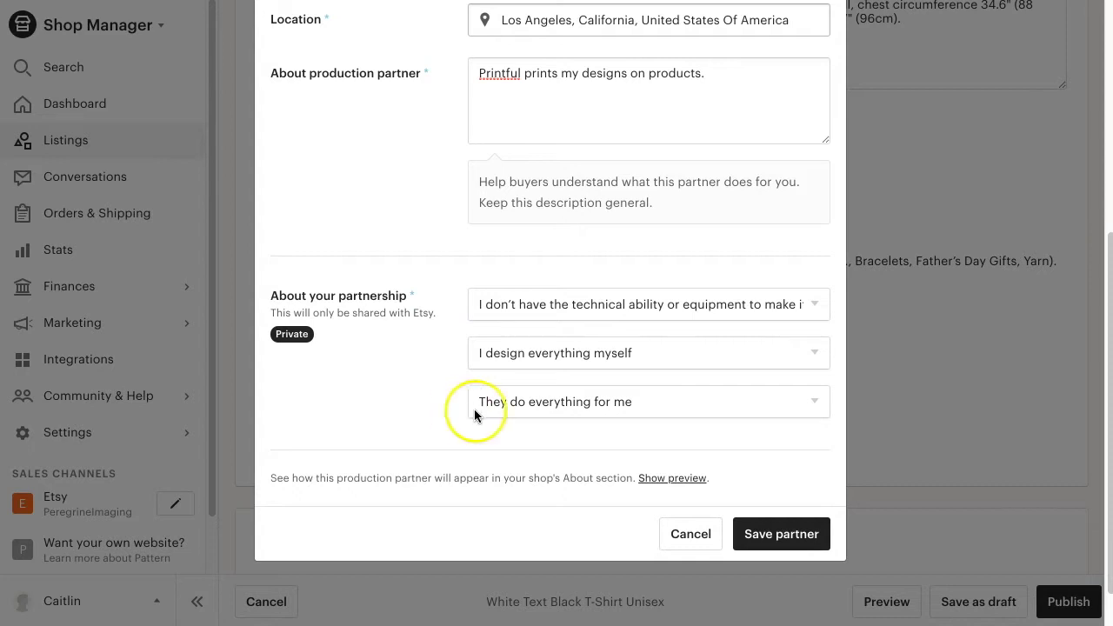
{"action": "left_click", "coordinate": [780, 536]}
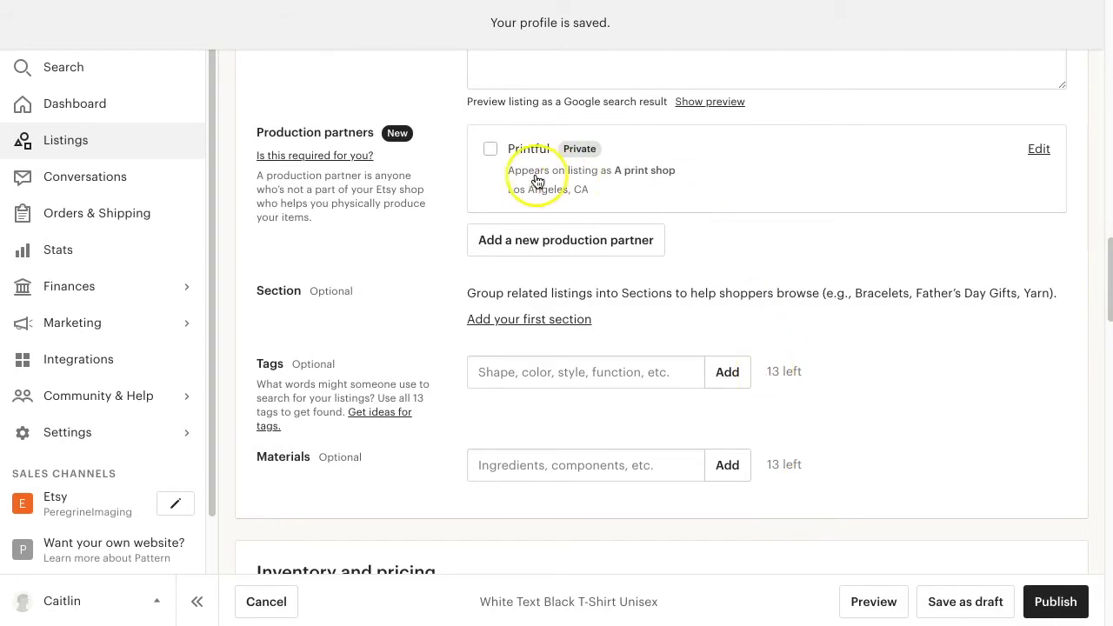
Step: Assign Printful to the listing and check quantity 999 through Printful Garment shipping
{"action": "left_click", "coordinate": [490, 153]}
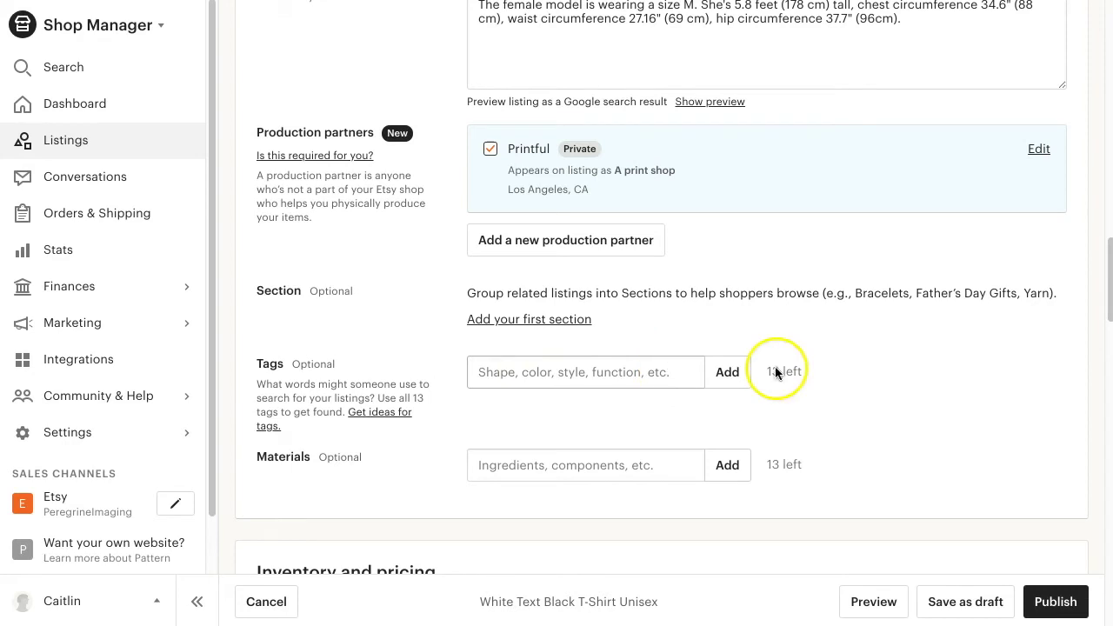
{"action": "mouse_move", "coordinate": [1106, 257]}
{"action": "left_mouse_down"}
{"action": "mouse_move", "coordinate": [1100, 349]}
{"action": "mouse_move", "coordinate": [1102, 333]}
{"action": "left_mouse_up"}
{"action": "left_click", "coordinate": [528, 184]}
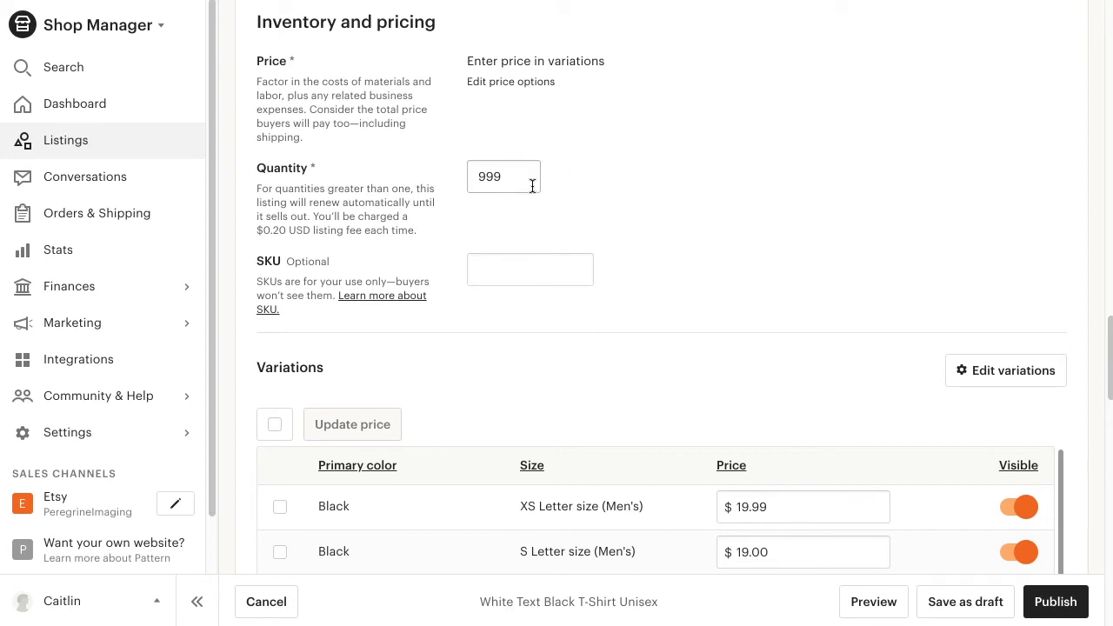
{"action": "left_click_drag", "start_coordinate": [1105, 331], "coordinate": [1091, 473]}
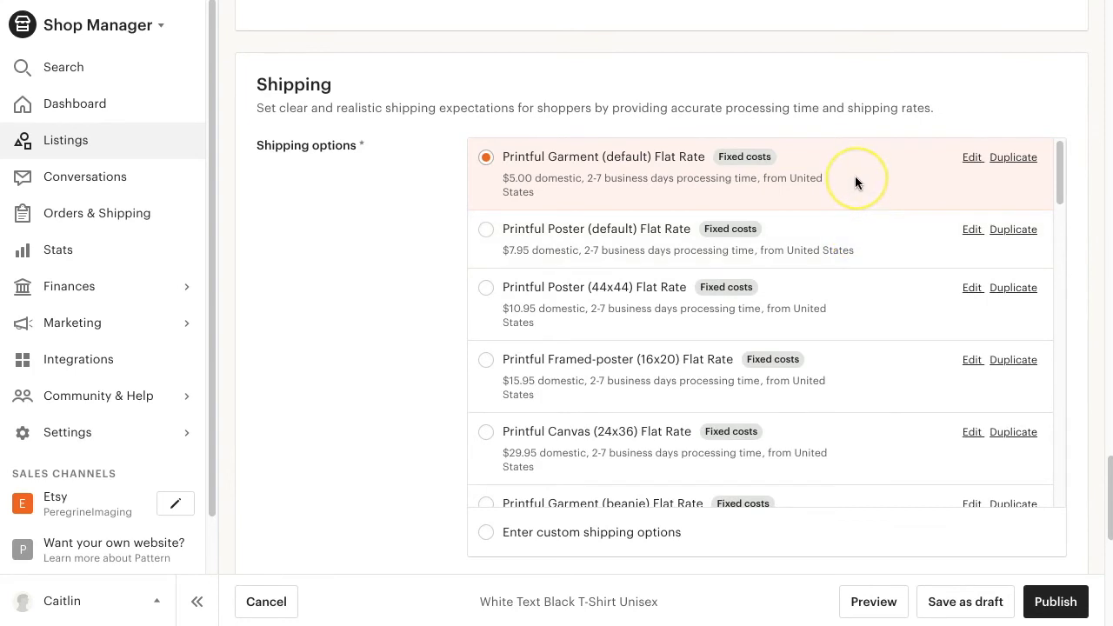